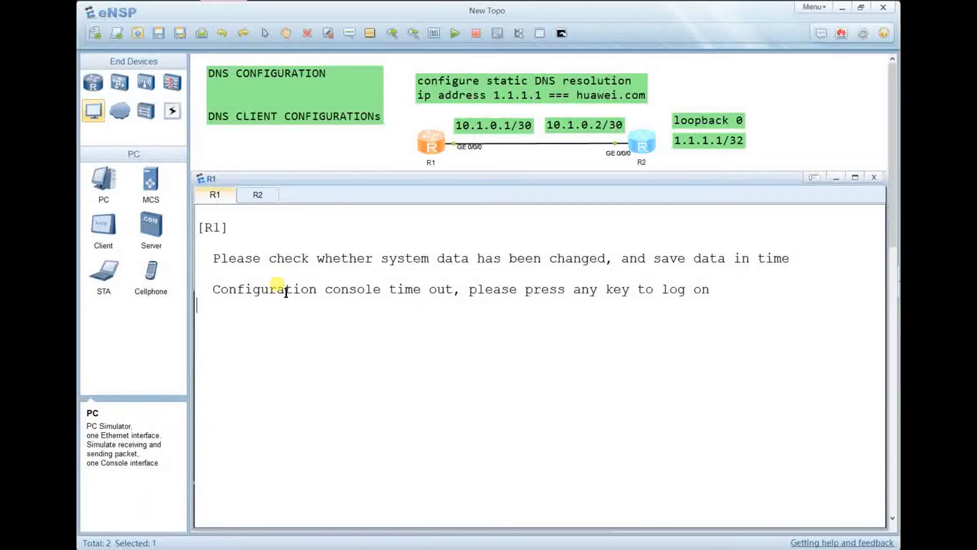
# Step: Log on to R1, enter system view and display its configuration, noting the default route via 10.1.0.2
pyautogui.press('Return')
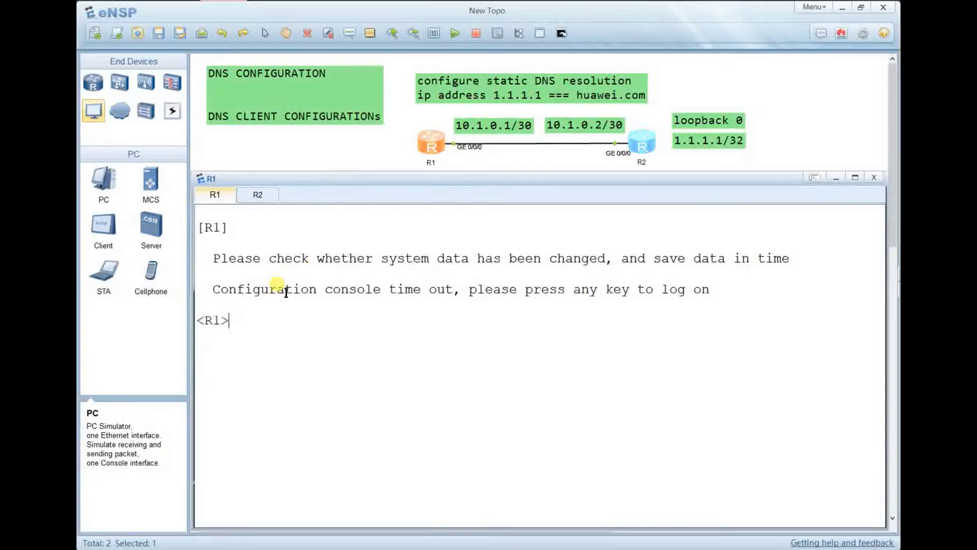
pyautogui.write('sys')
pyautogui.press('Return')
pyautogui.write('dis t')
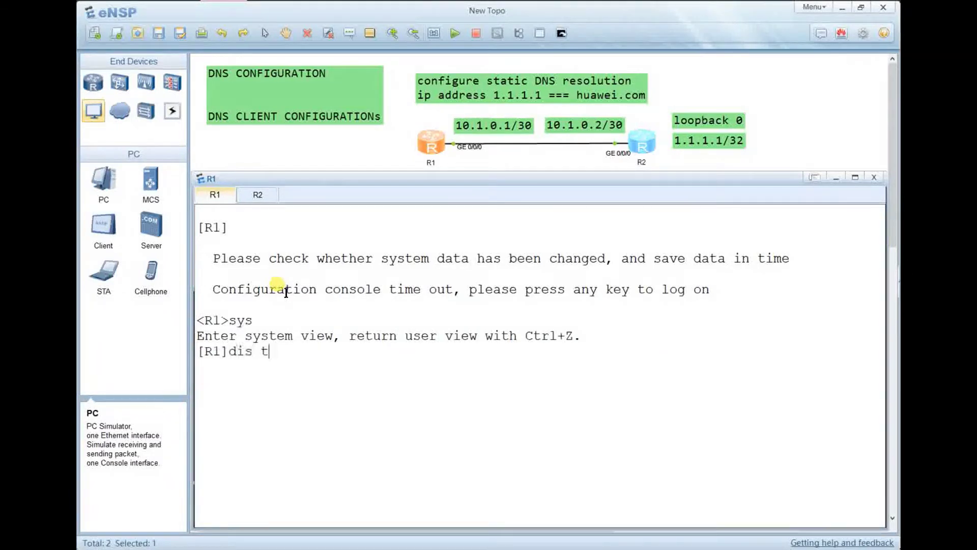
pyautogui.write('his')
pyautogui.press('Return')
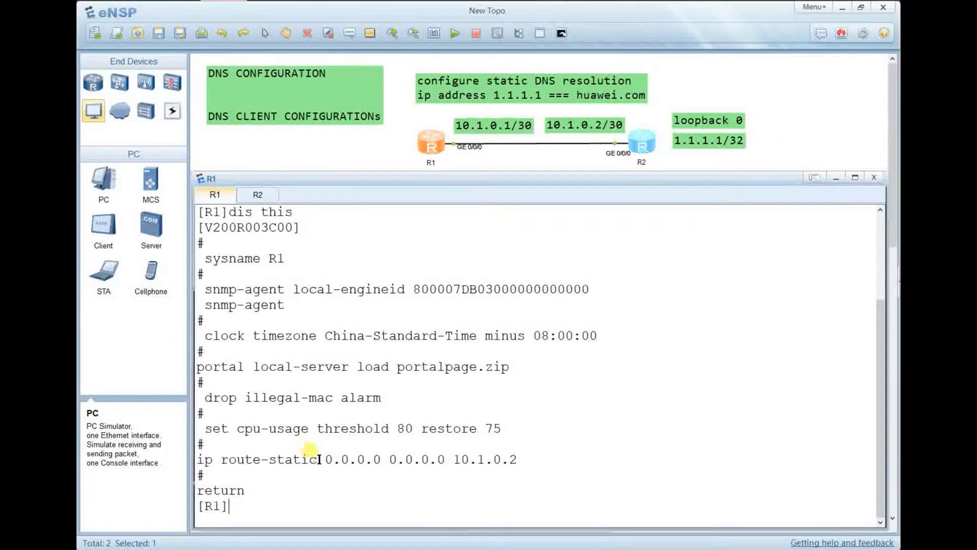
pyautogui.moveTo(317, 458); pyautogui.dragTo(509, 459)
pyautogui.click(455, 459)
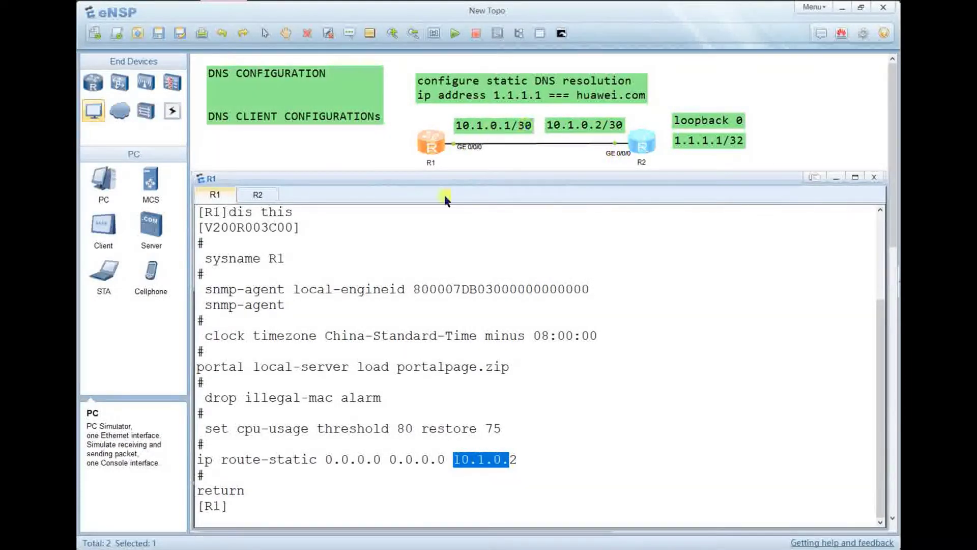
# Step: Display R1's interface brief, confirming 10.1.0.1/30 up on GigabitEthernet0/0/0
pyautogui.press('Return')
pyautogui.press('Return')
pyautogui.write('dis')
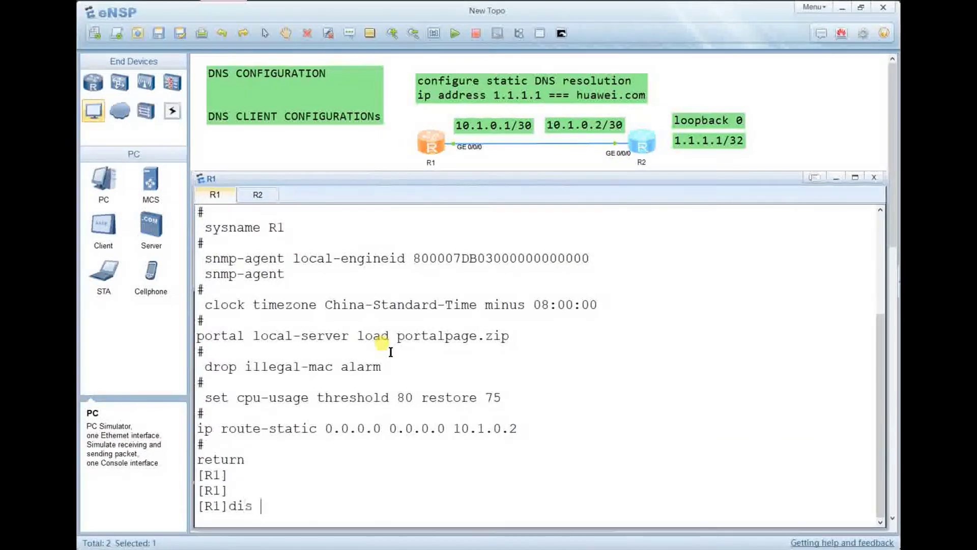
pyautogui.write(' ip int bri')
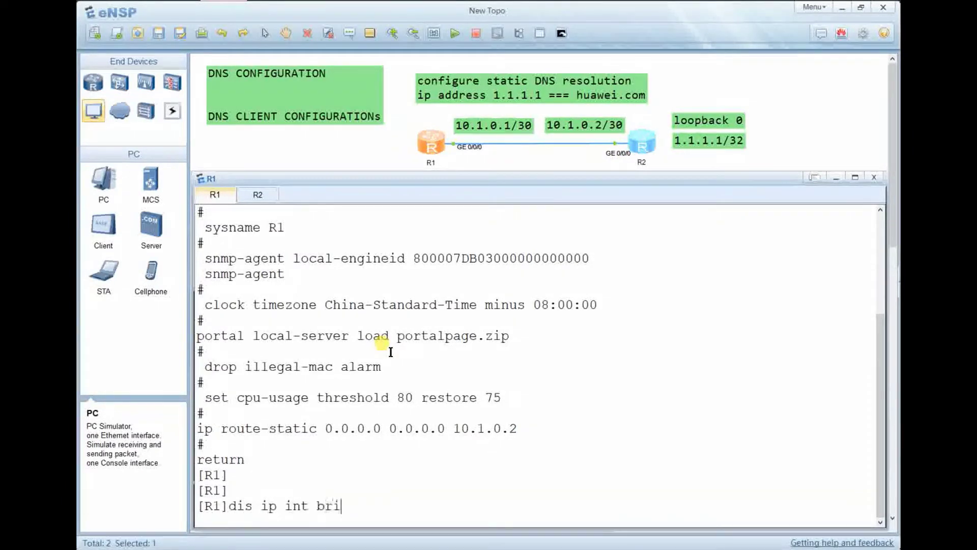
pyautogui.write('ef')
pyautogui.press('Return')
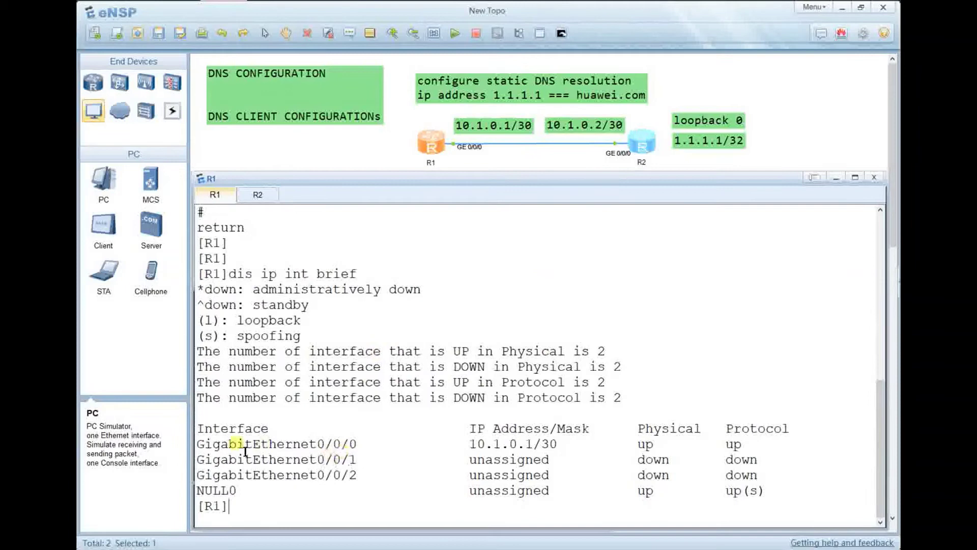
pyautogui.moveTo(565, 444)
pyautogui.mouseDown()
pyautogui.moveTo(419, 440)
pyautogui.moveTo(462, 451)
pyautogui.mouseUp()
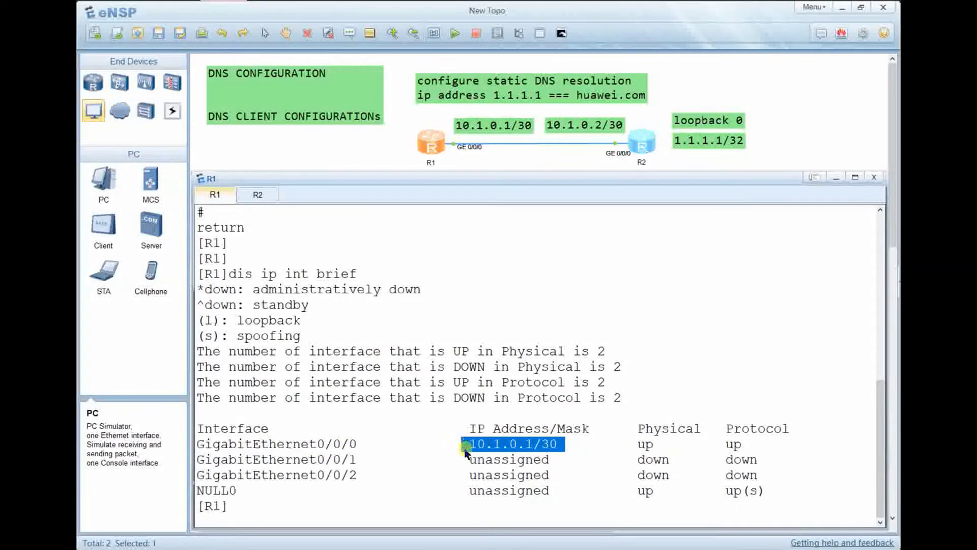
# Step: On R2 display the interface brief showing 10.1.0.2/30 and LoopBack0 1.1.1.1/32, then return to R1
pyautogui.click(627, 138)
pyautogui.doubleClick(628, 138)
pyautogui.click(581, 237)
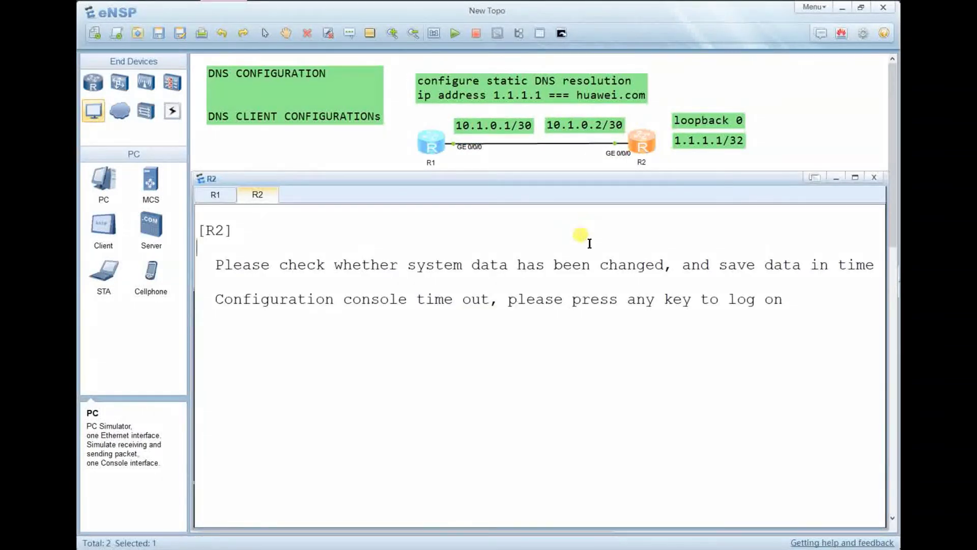
pyautogui.press('Return')
pyautogui.write('is ip')
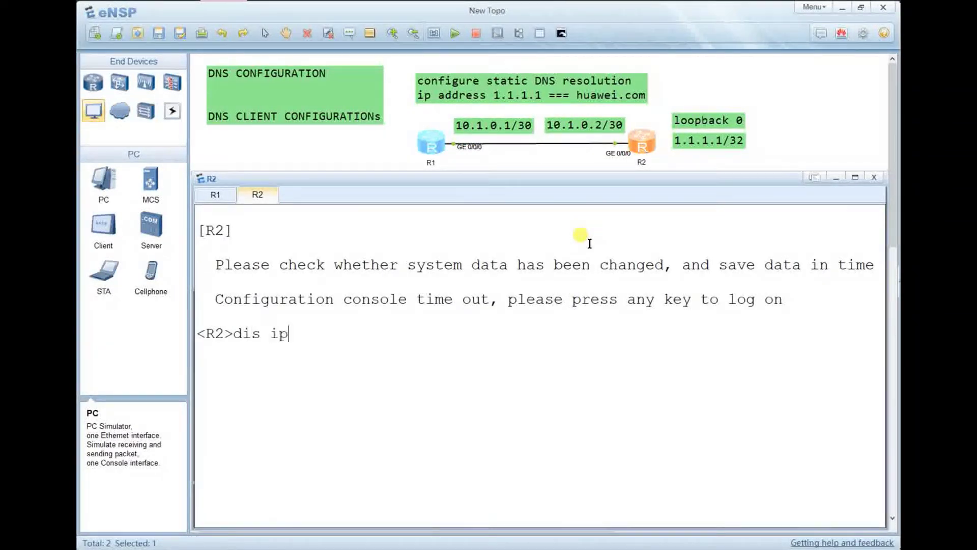
pyautogui.write('ntb')
pyautogui.write(' n')
pyautogui.write('br')
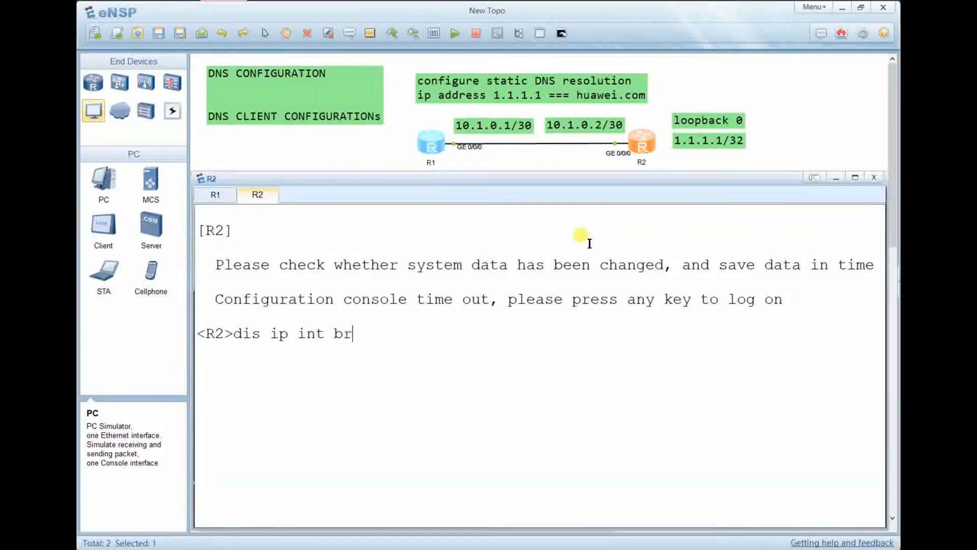
pyautogui.write('ief')
pyautogui.press('Return')
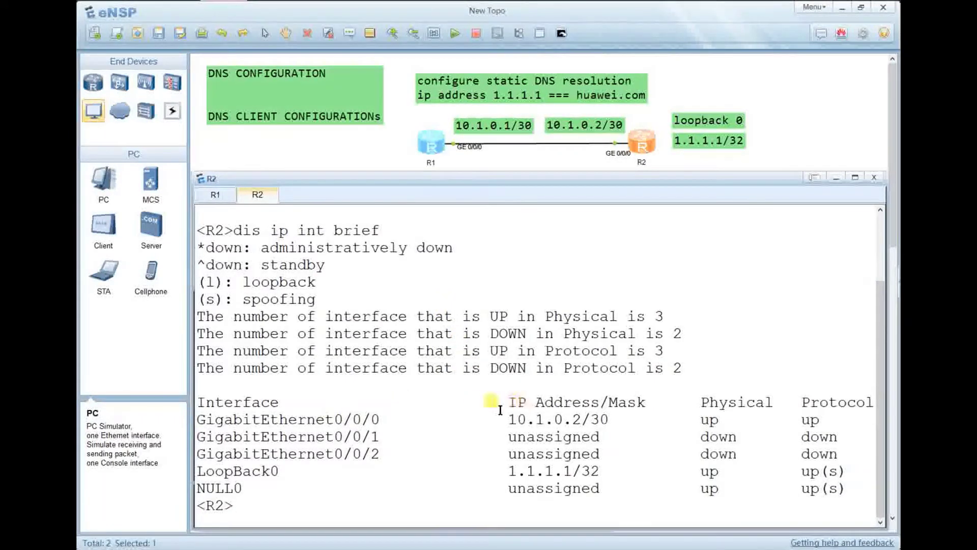
pyautogui.moveTo(504, 420); pyautogui.dragTo(601, 419)
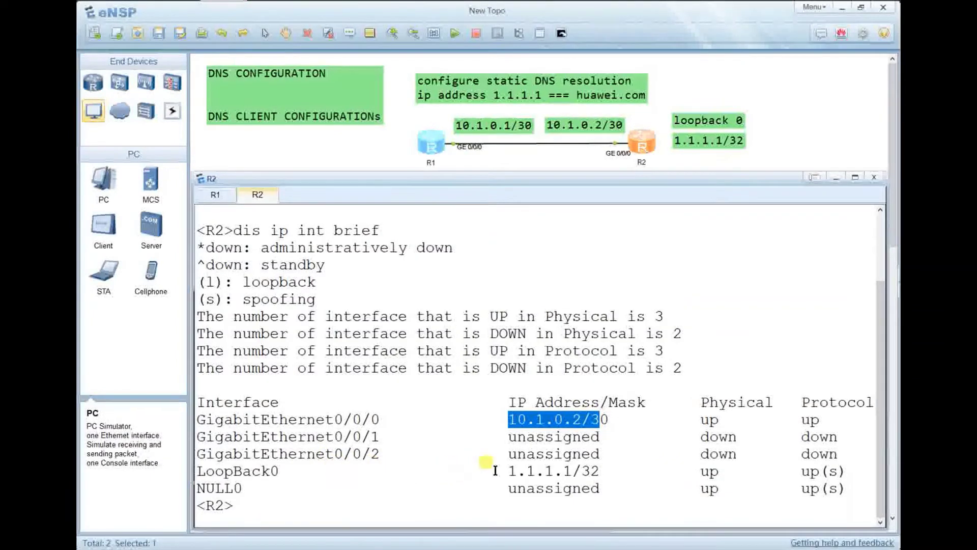
pyautogui.moveTo(509, 469); pyautogui.dragTo(573, 483)
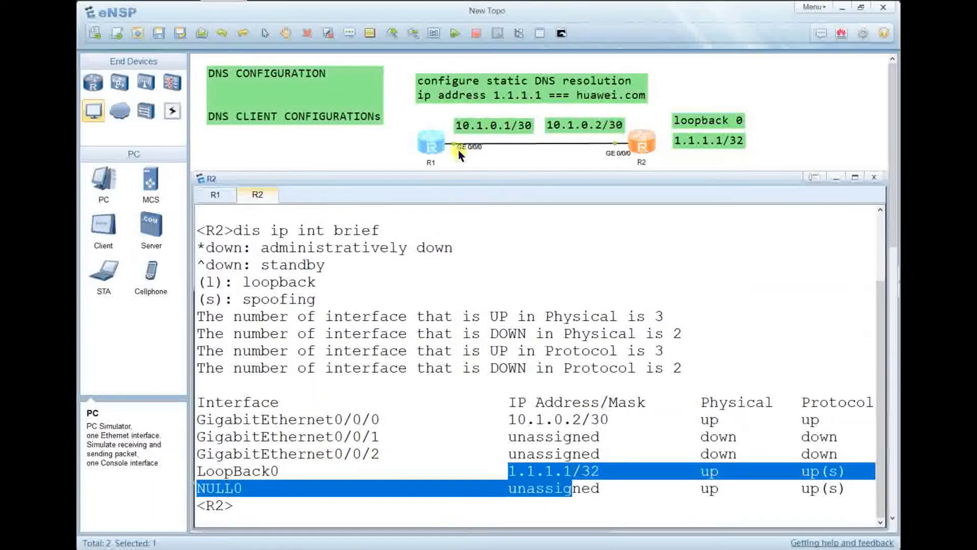
pyautogui.doubleClick(432, 145)
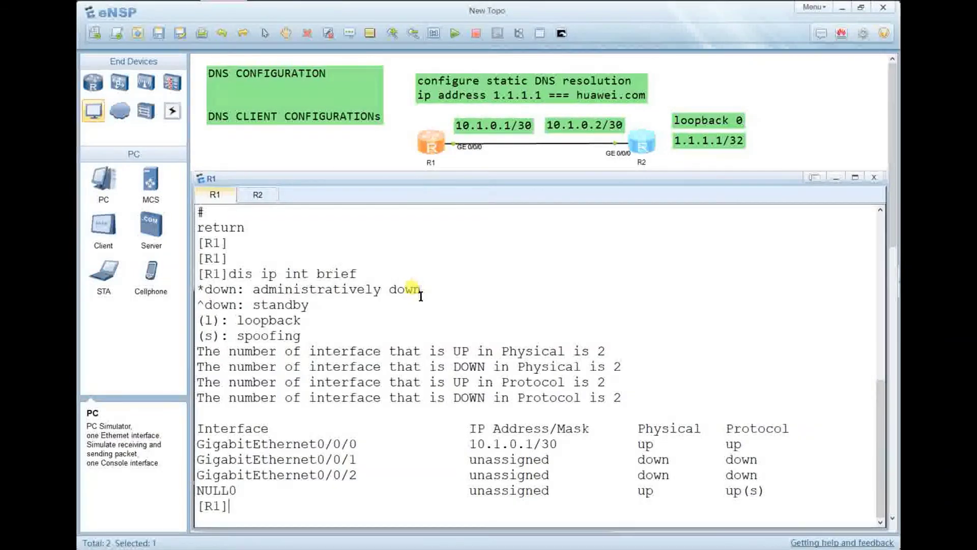
pyautogui.write('ping 10')
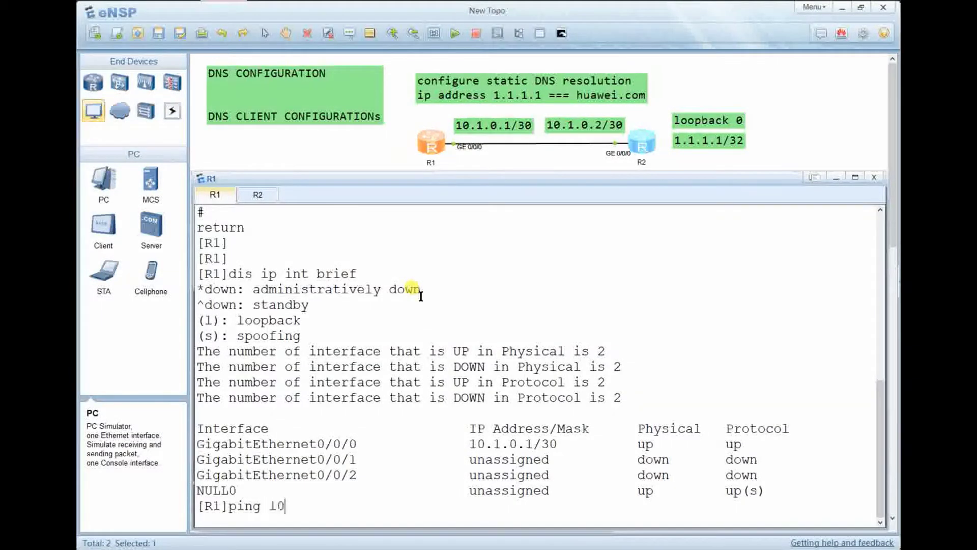
pyautogui.write('.1.0.2')
# Step: From R1 ping 10.1.0.2 and 1.1.1.1 successfully, then ping huawei.com and get an unknown-host error
pyautogui.press('Return')
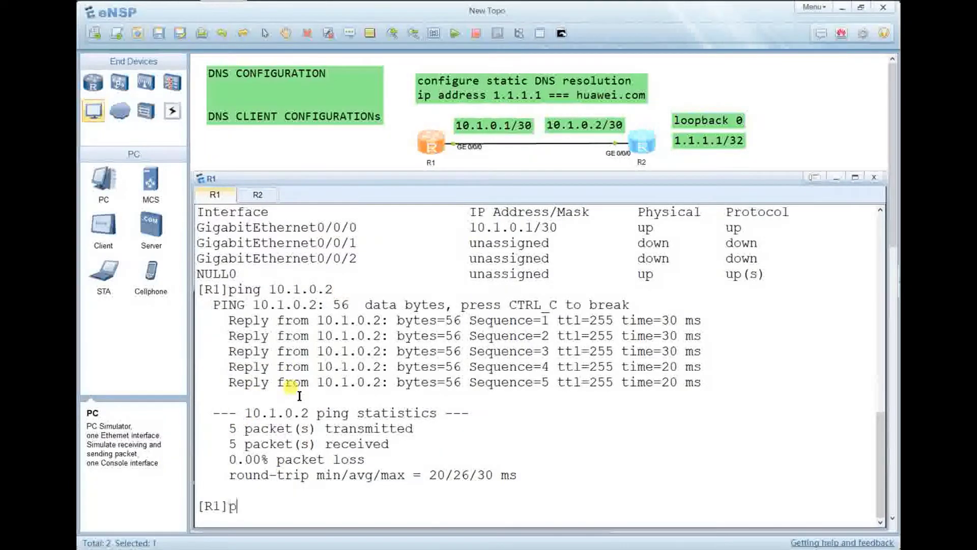
pyautogui.write('ping 1.1.1')
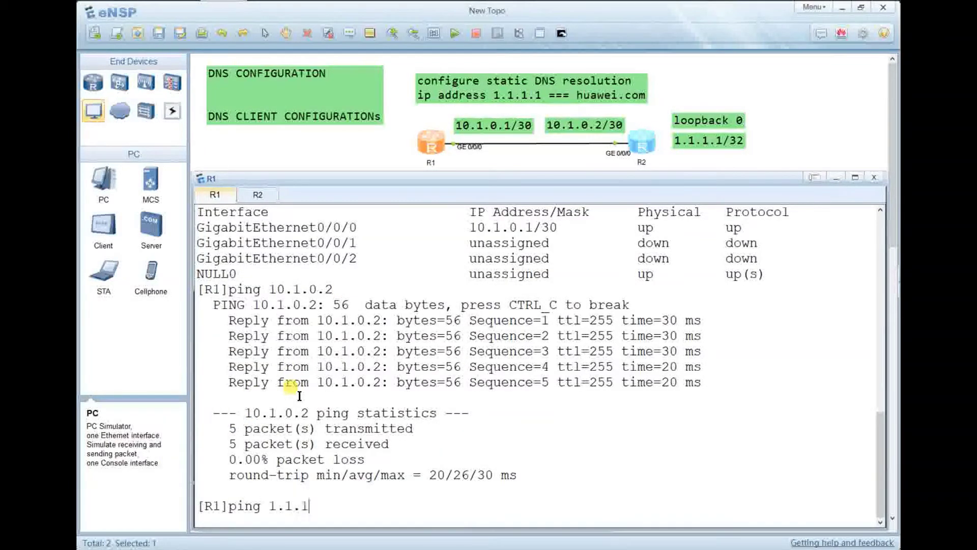
pyautogui.write('.1')
pyautogui.press('Return')
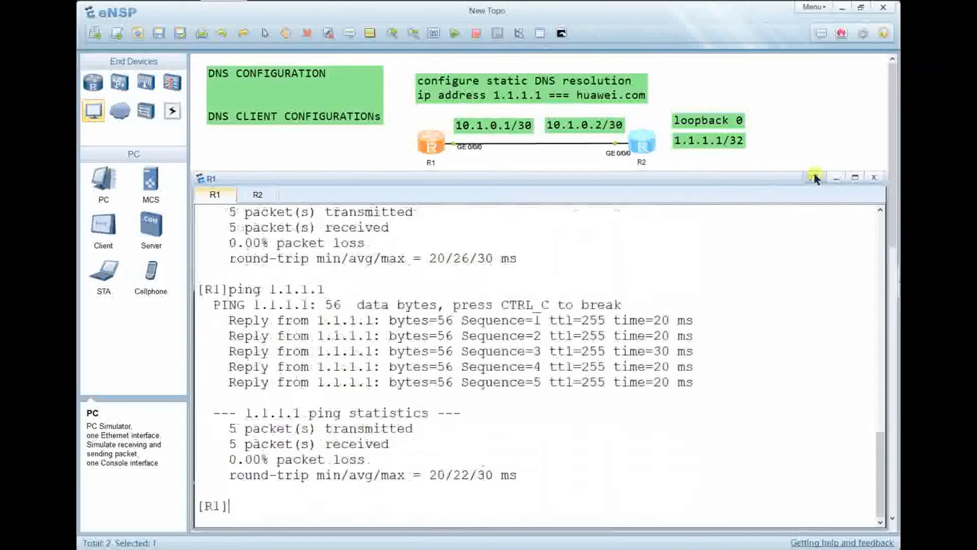
pyautogui.write('p')
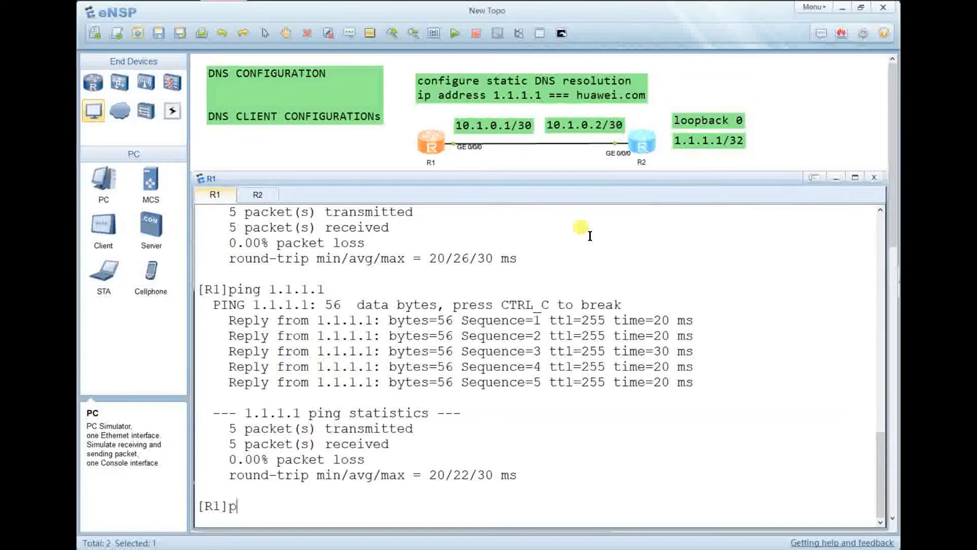
pyautogui.write('ing')
pyautogui.write(' huawei')
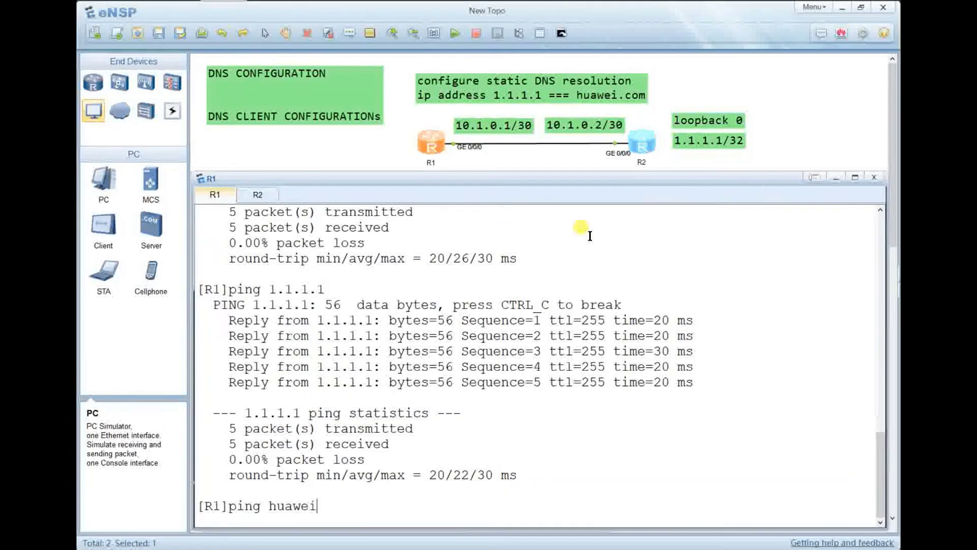
pyautogui.write('.com')
pyautogui.press('Return')
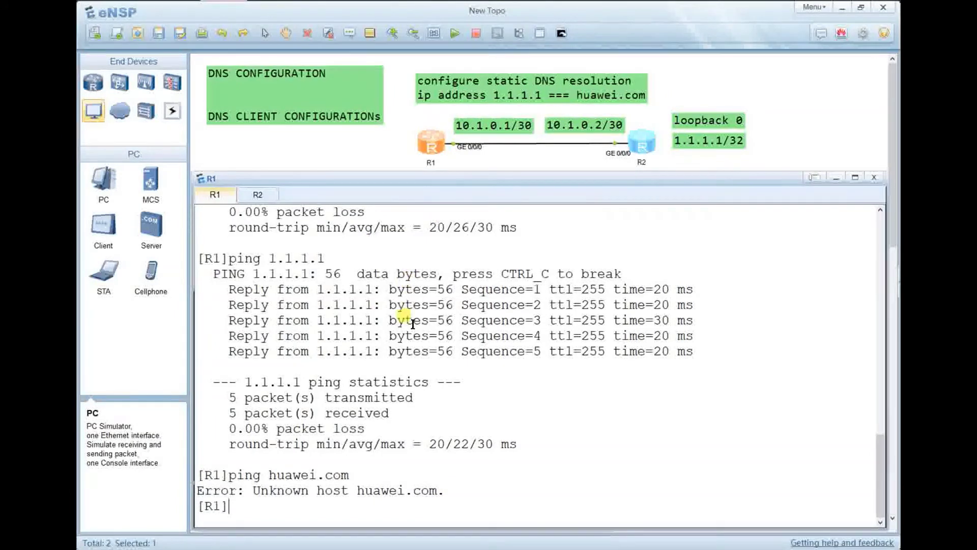
pyautogui.write('ip h')
pyautogui.write('ost ')
pyautogui.write('huawe')
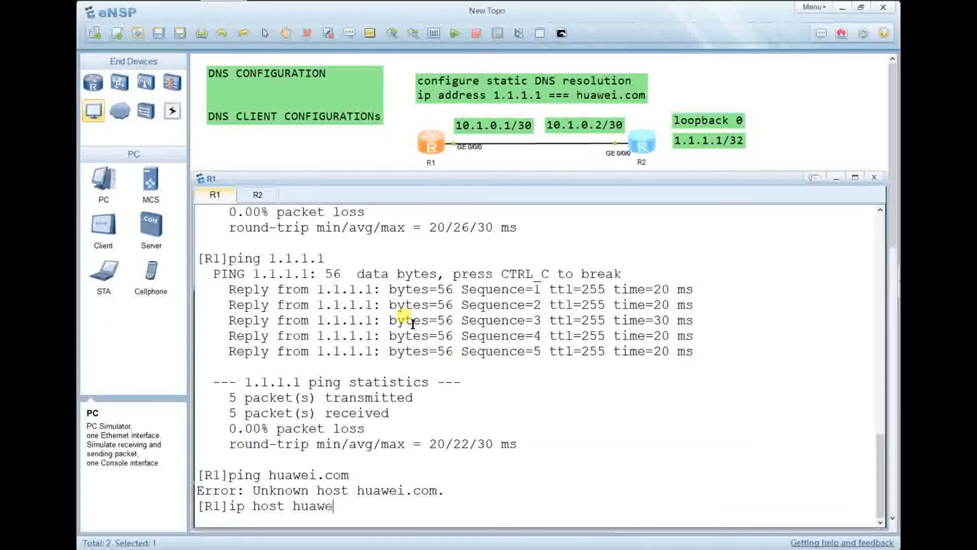
pyautogui.write('i.com 1')
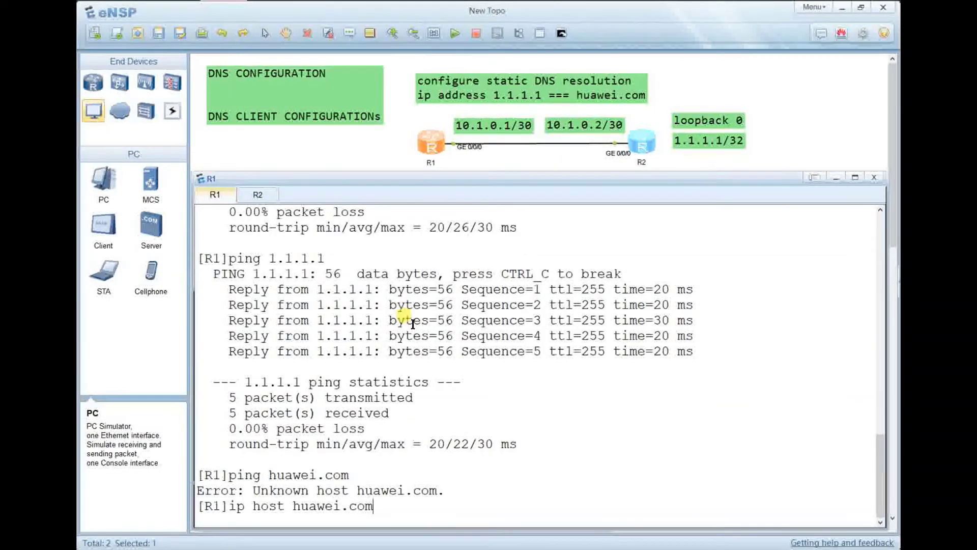
pyautogui.write('.')
pyautogui.write('1.1')
# Step: Add 'ip host huawei.com 1.1.1.1' on R1 and find the entry in display this
pyautogui.press('Return')
pyautogui.press('Return')
pyautogui.press('Return')
pyautogui.write('dis t')
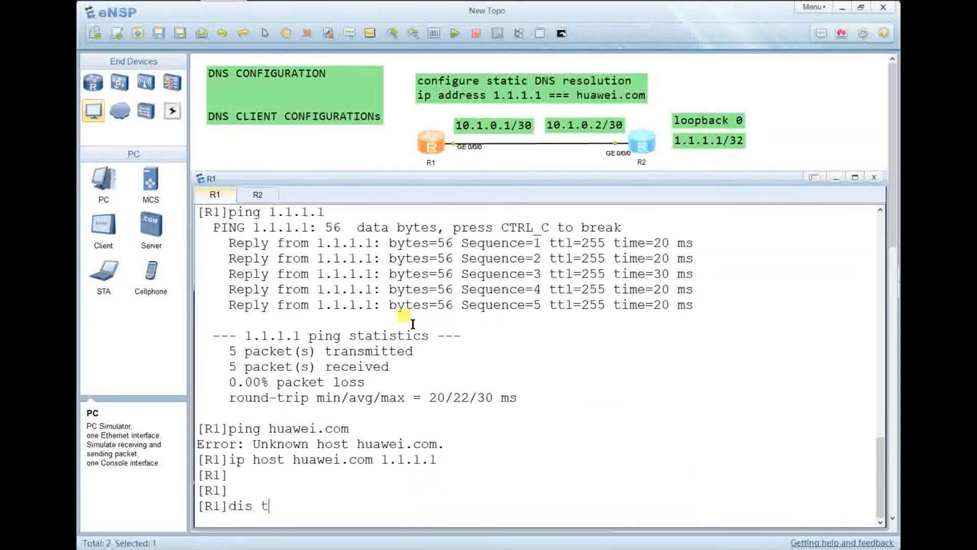
pyautogui.write('his')
pyautogui.press('Return')
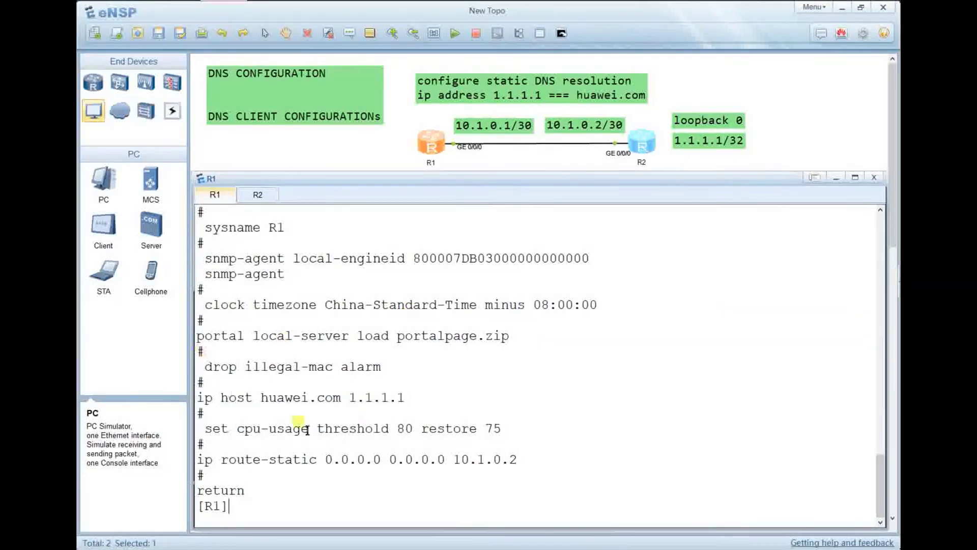
pyautogui.moveTo(198, 398); pyautogui.dragTo(309, 399)
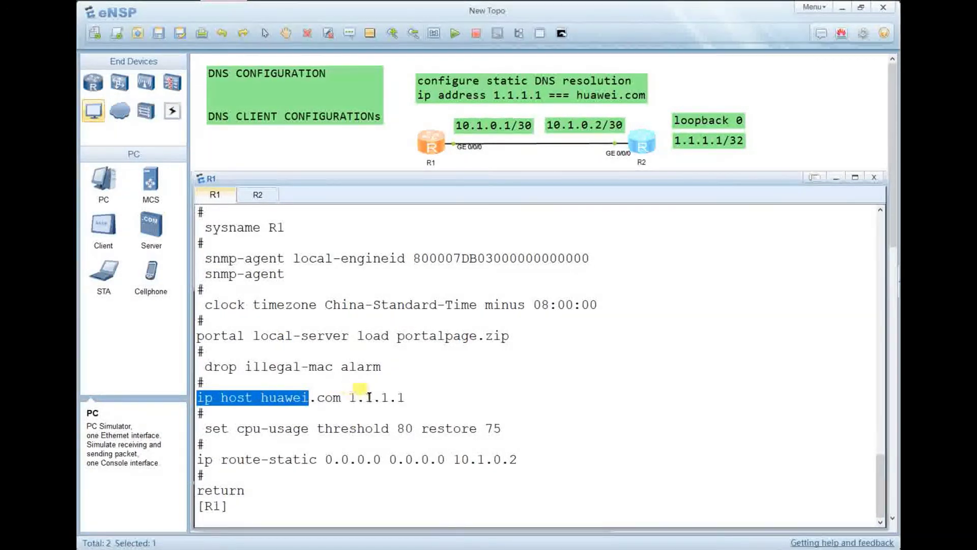
# Step: Ping huawei.com from R1, now resolving to 1.1.1.1 with 0% loss
pyautogui.press('Return')
pyautogui.press('Return')
pyautogui.write('ping ')
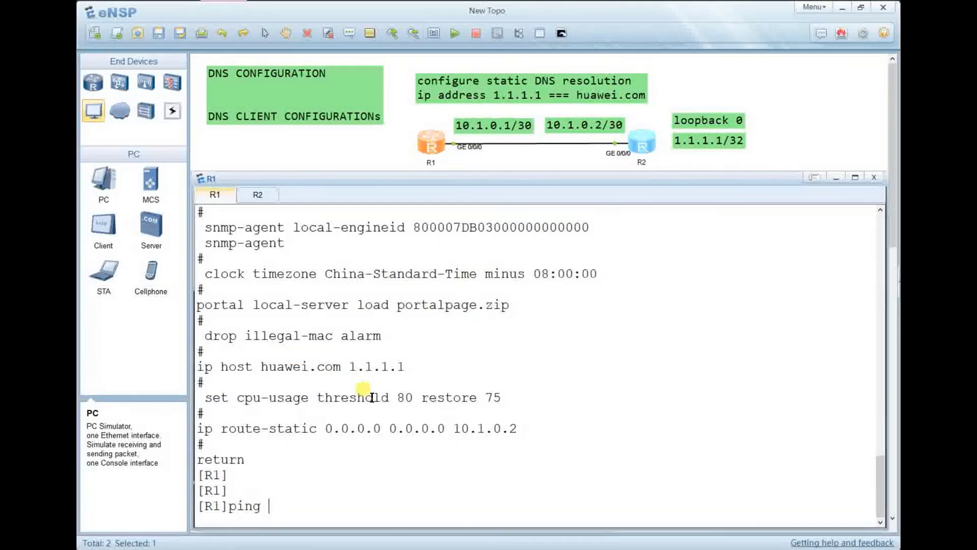
pyautogui.write('huawei')
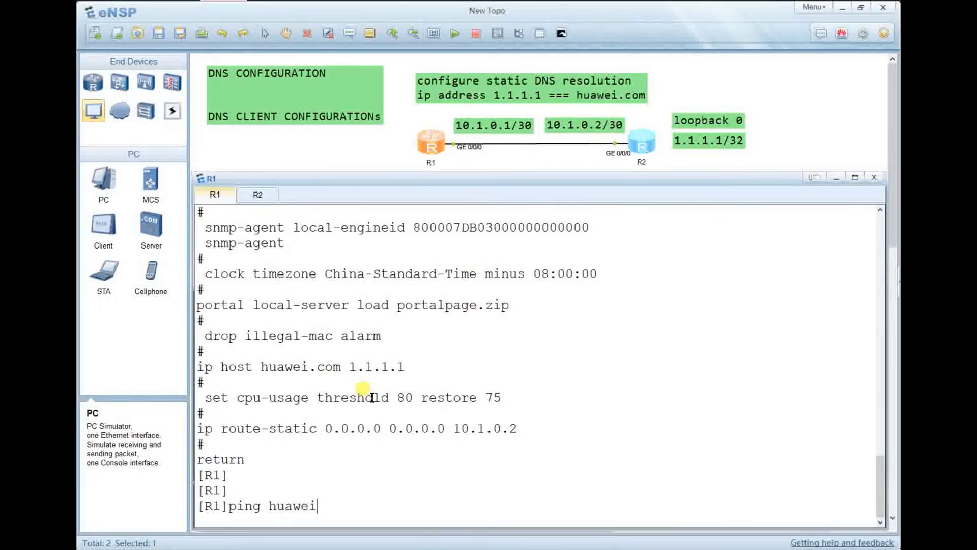
pyautogui.write('.com')
pyautogui.press('Return')
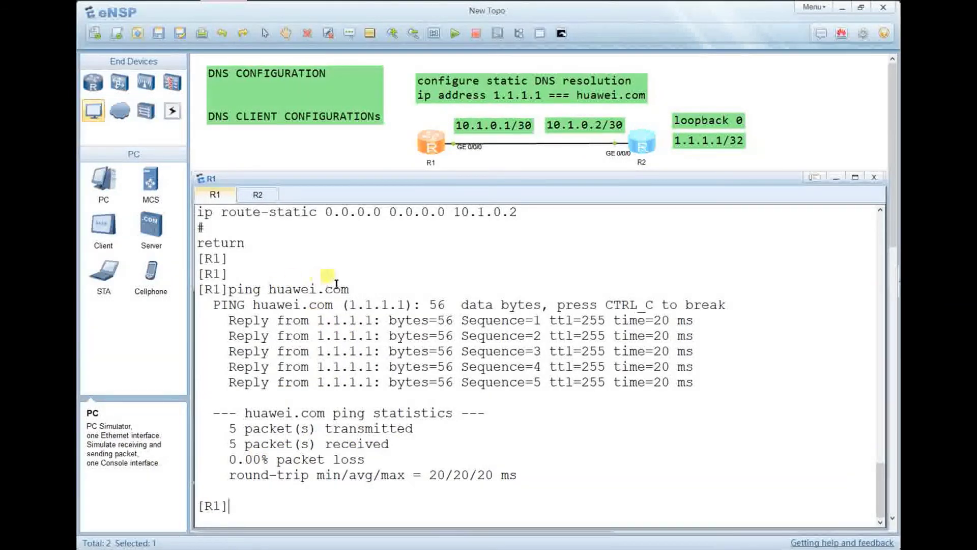
pyautogui.moveTo(351, 288); pyautogui.dragTo(269, 289)
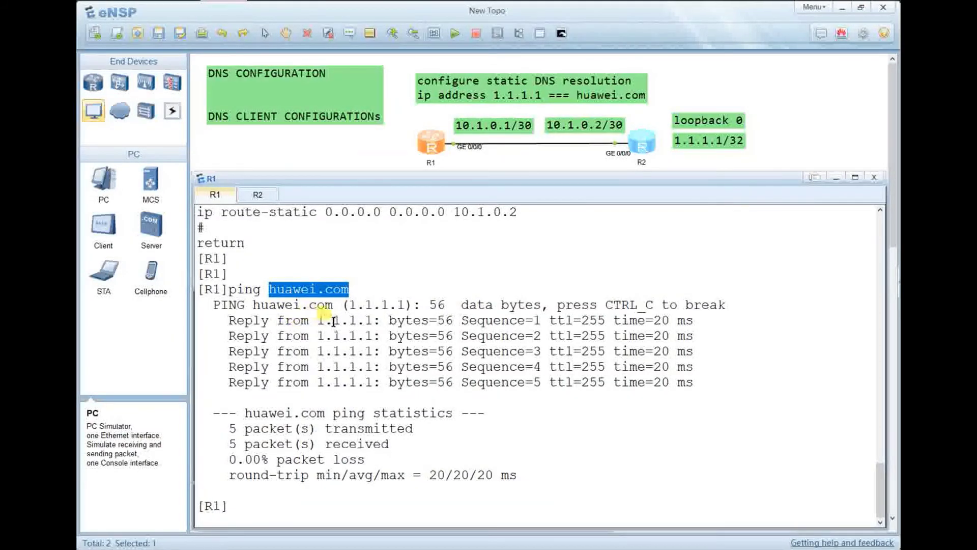
pyautogui.click(332, 372)
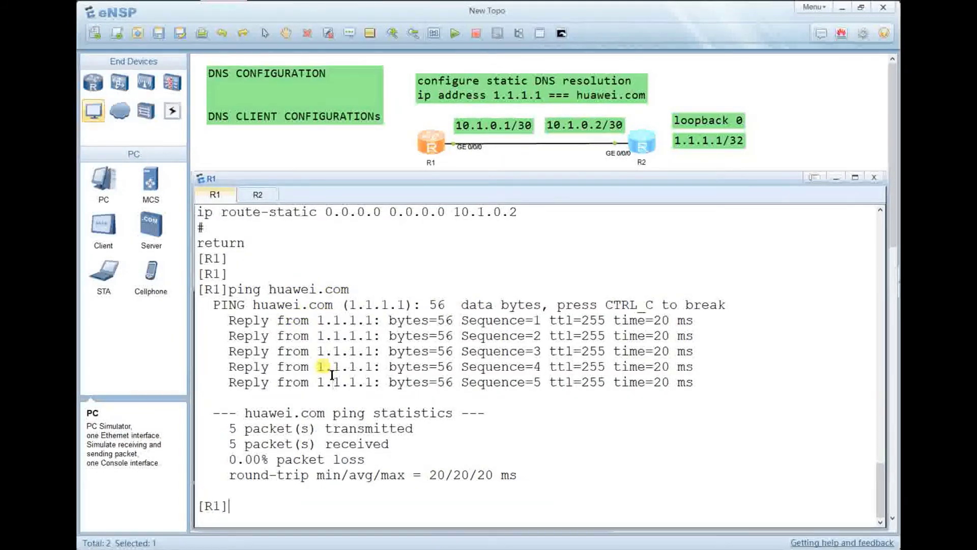
pyautogui.write('dis ip host')
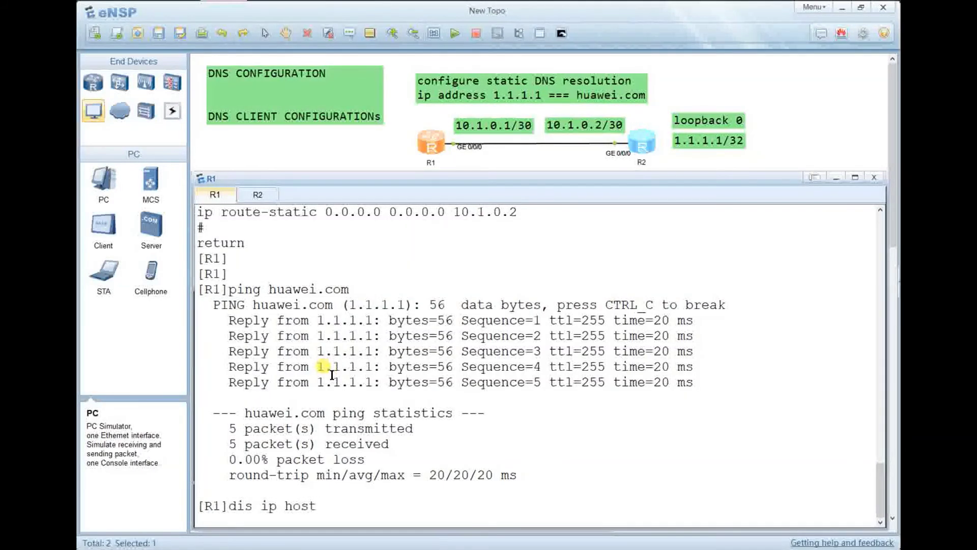
# Step: Display the IP host table listing huawei.com as static at 1.1.1.1
pyautogui.press('Return')
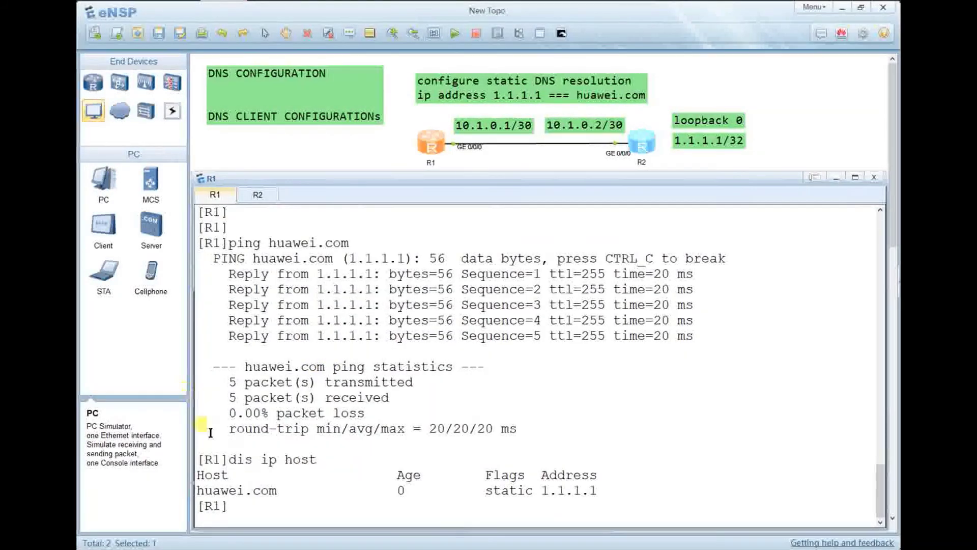
pyautogui.moveTo(198, 490); pyautogui.dragTo(269, 492)
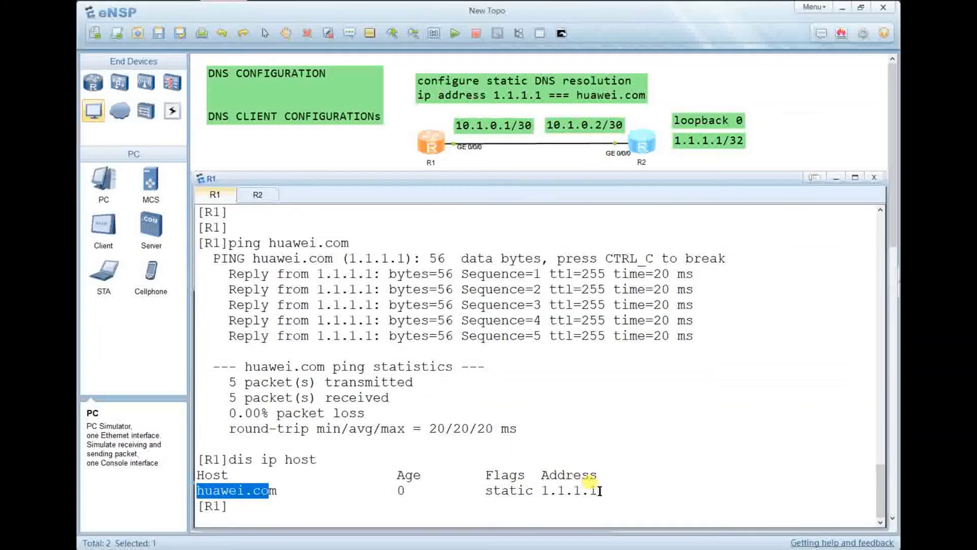
pyautogui.moveTo(597, 491); pyautogui.dragTo(544, 492)
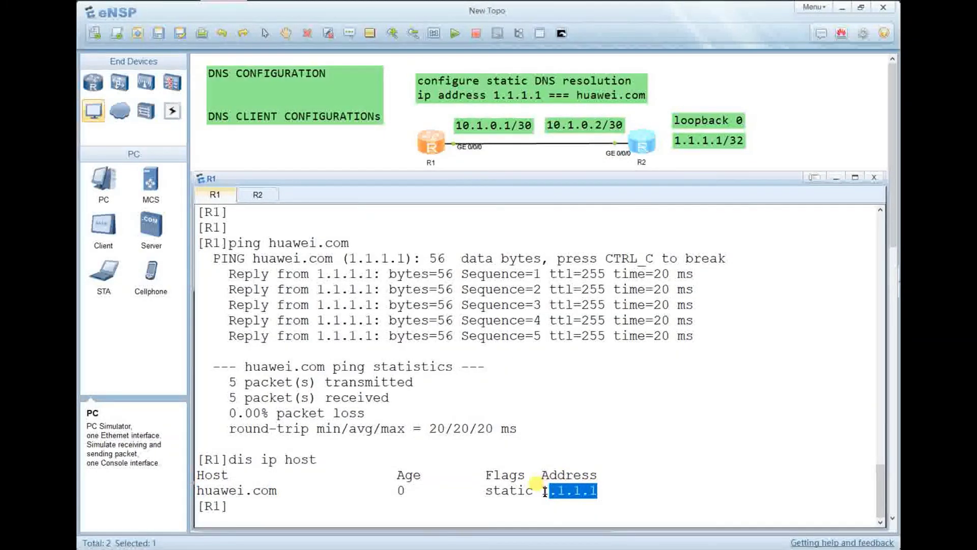
pyautogui.click(544, 492)
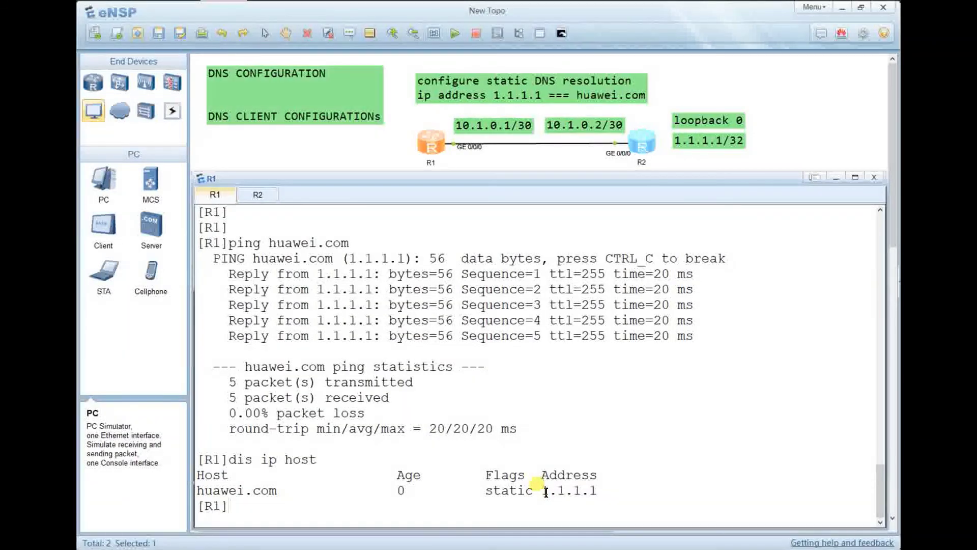